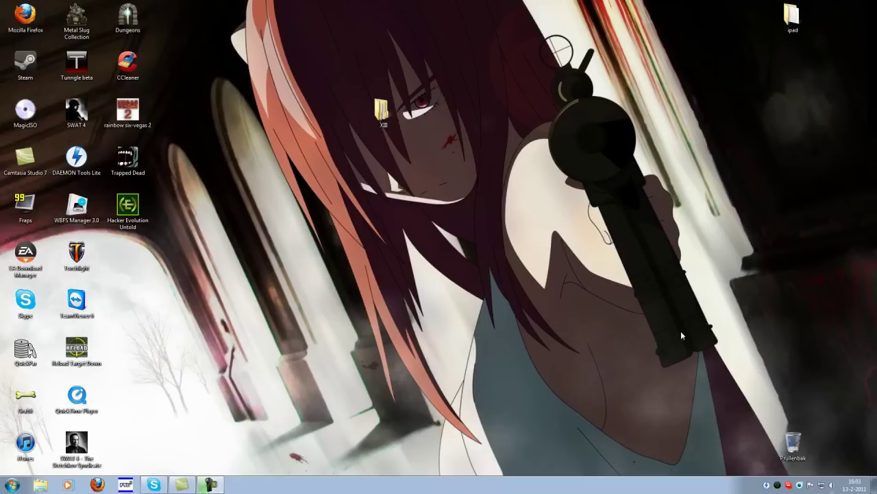
- Open the XIII folder from the desktop and reposition its window
{"action": "left_click_drag", "start_coordinate": [384, 124], "coordinate": [382, 122]}
{"action": "double_click", "coordinate": [381, 111]}
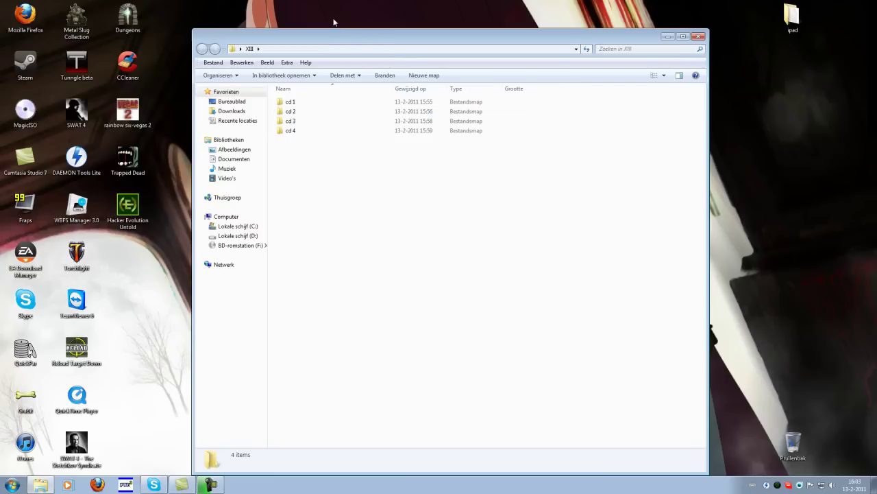
{"action": "left_click_drag", "start_coordinate": [343, 42], "coordinate": [560, 206]}
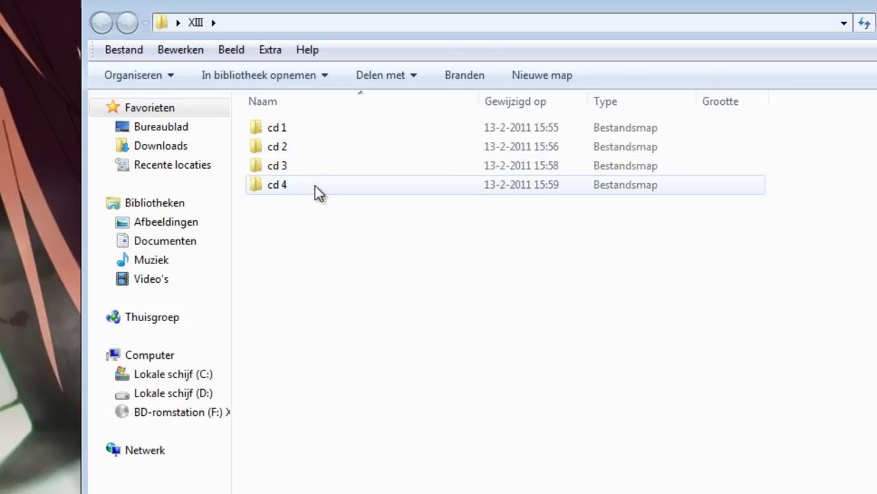
- Examine the contents of the cd 1 and cd 2 folders inside the XIII folder
{"action": "double_click", "coordinate": [289, 136]}
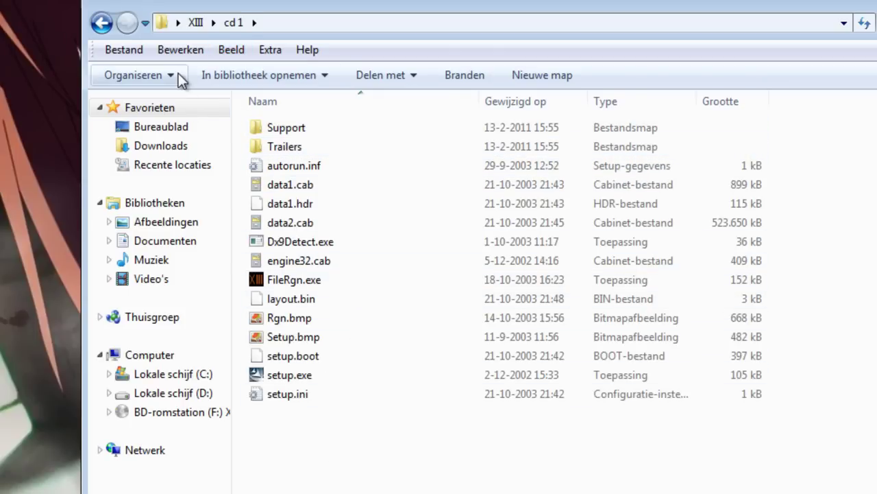
{"action": "left_click", "coordinate": [107, 30]}
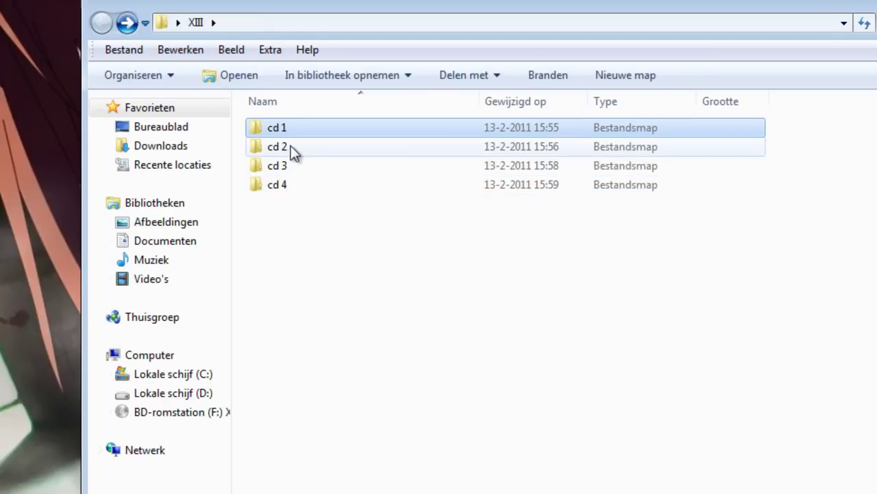
{"action": "double_click", "coordinate": [297, 129]}
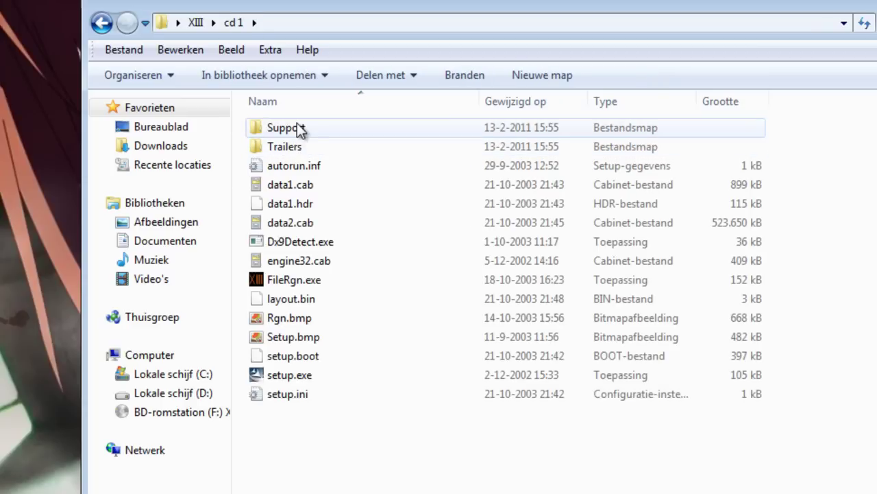
{"action": "left_click", "coordinate": [102, 23]}
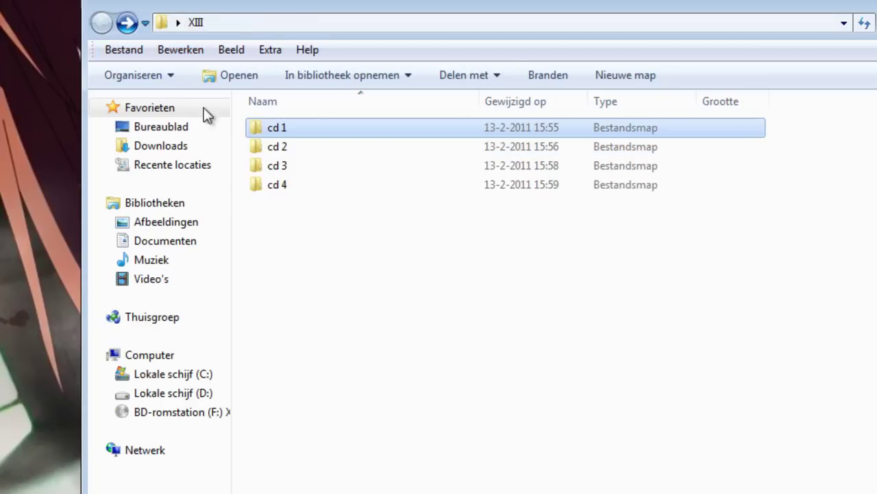
{"action": "double_click", "coordinate": [297, 146]}
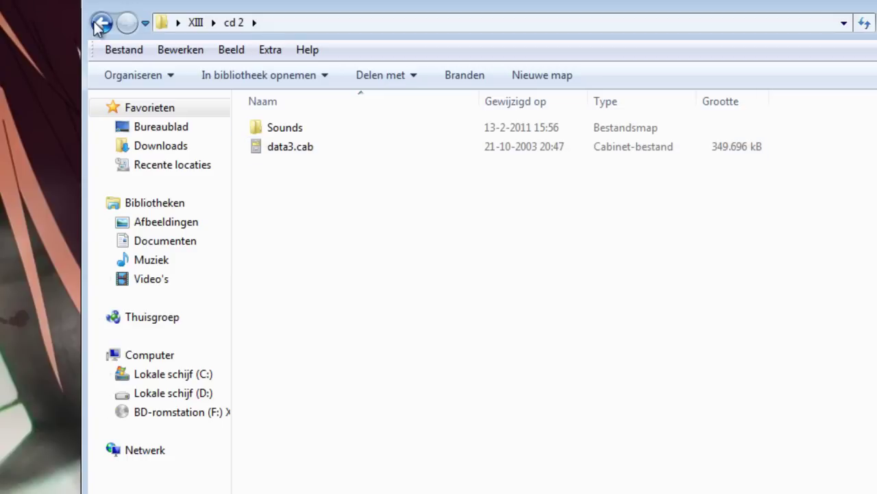
{"action": "left_click", "coordinate": [99, 24]}
- Set setup.exe in the cd 1 folder to run in compatibility mode for Windows 98 / Windows Me
{"action": "double_click", "coordinate": [268, 129]}
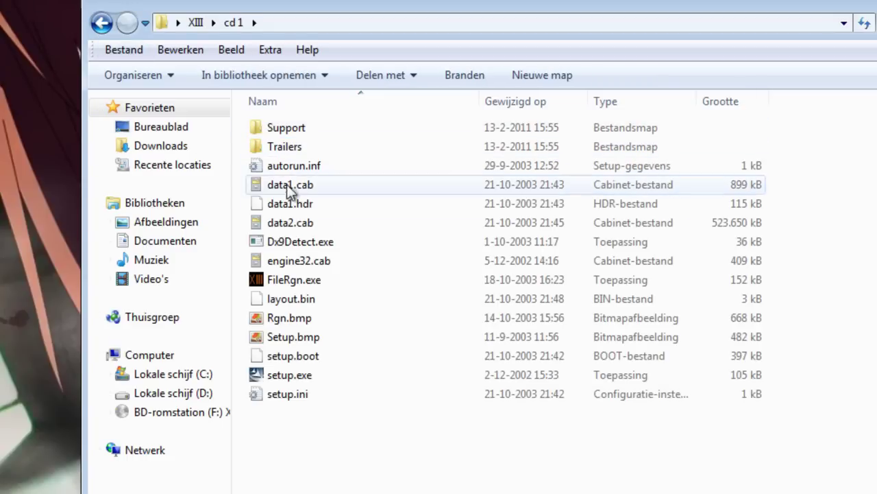
{"action": "right_click", "coordinate": [291, 373]}
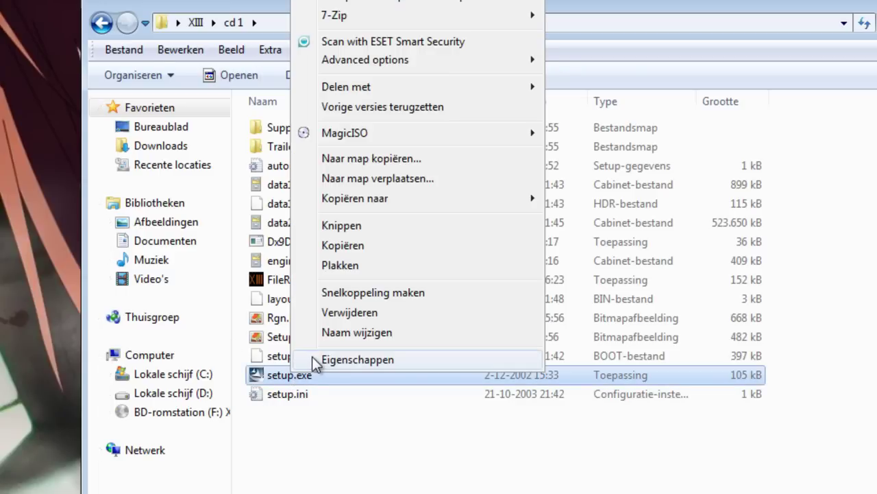
{"action": "left_click", "coordinate": [312, 357]}
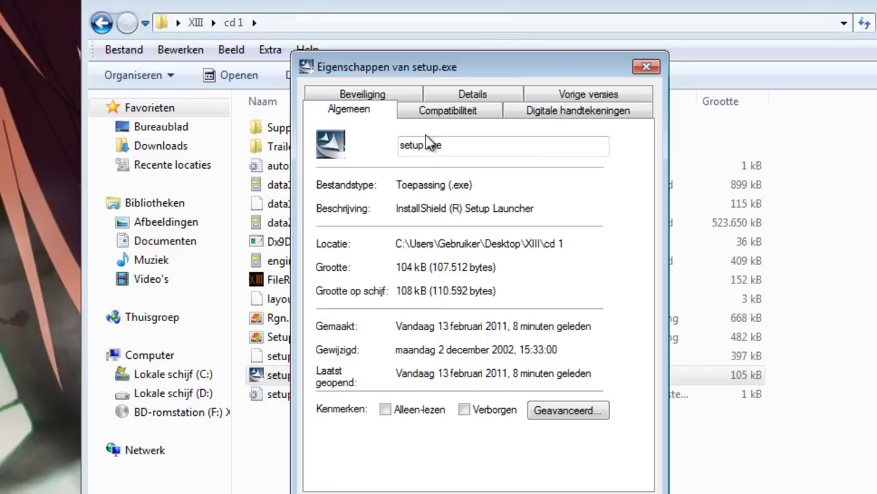
{"action": "left_click", "coordinate": [437, 114]}
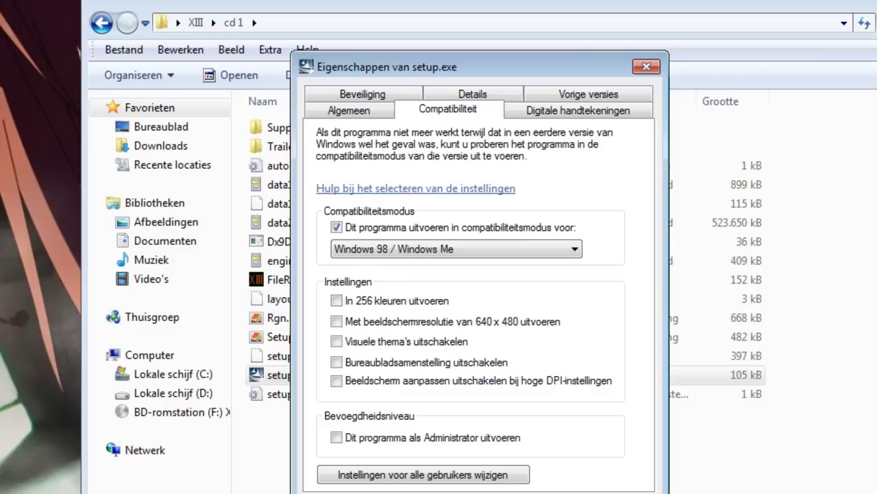
{"action": "left_click", "coordinate": [438, 490]}
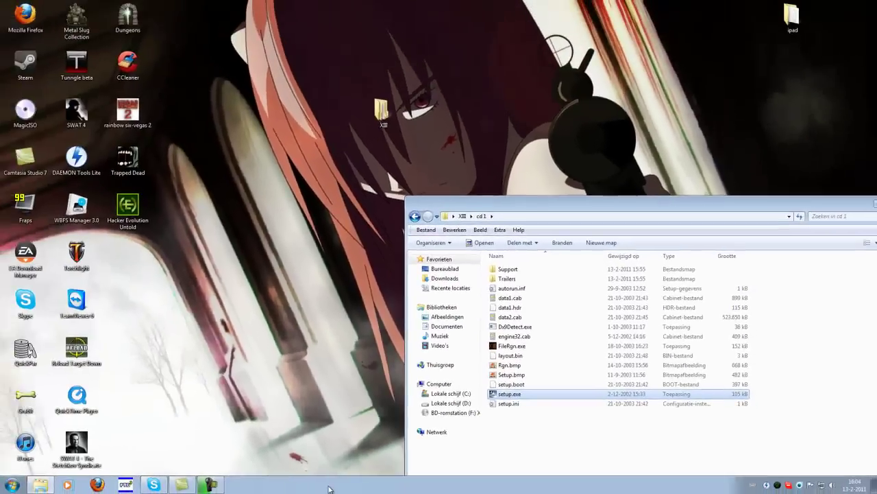
- Start Task Manager, look through its process list, and place its window beside the cd 1 folder window
{"action": "right_click", "coordinate": [330, 485]}
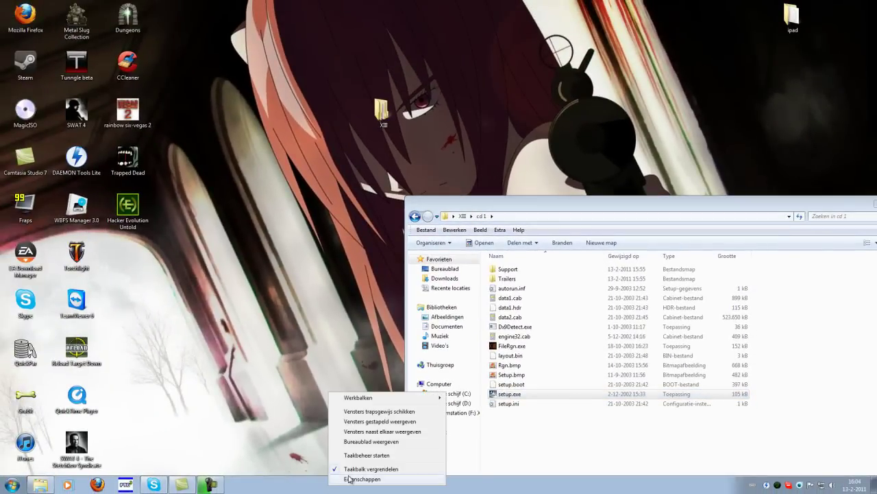
{"action": "left_click", "coordinate": [355, 456]}
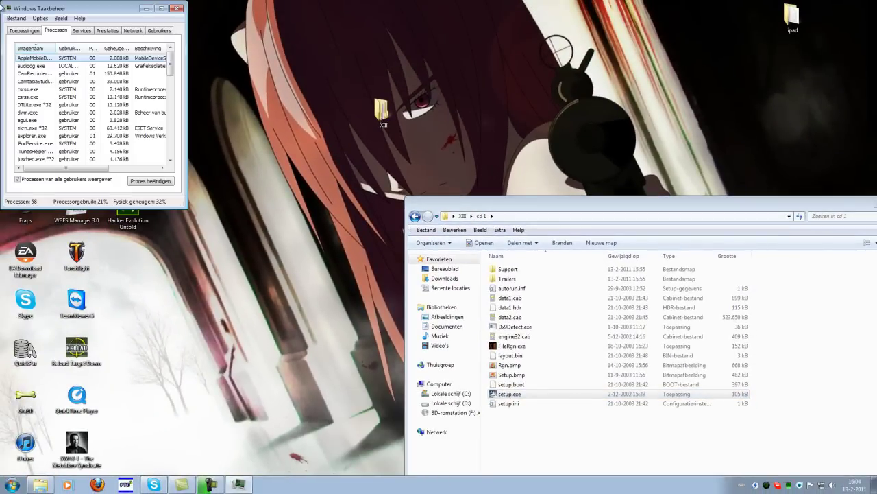
{"action": "scroll", "coordinate": [80, 101], "scroll_direction": "down", "scroll_amount": 12}
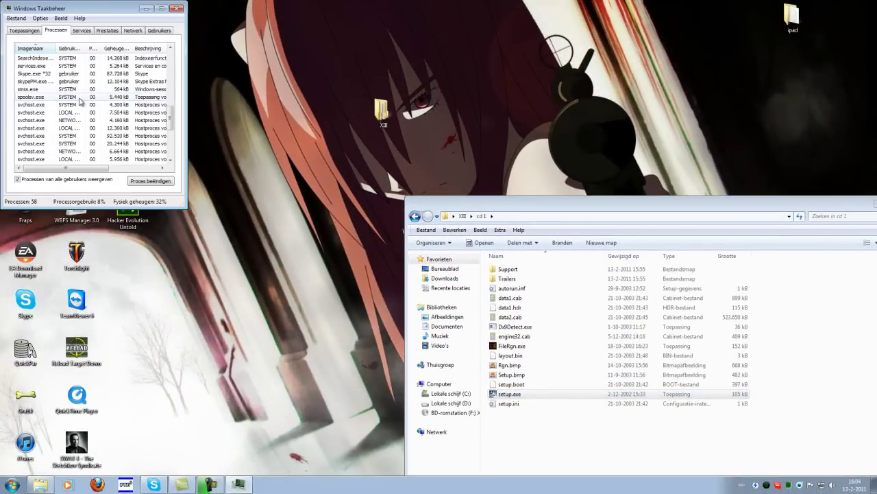
{"action": "scroll", "coordinate": [80, 102], "scroll_direction": "down", "scroll_amount": 5}
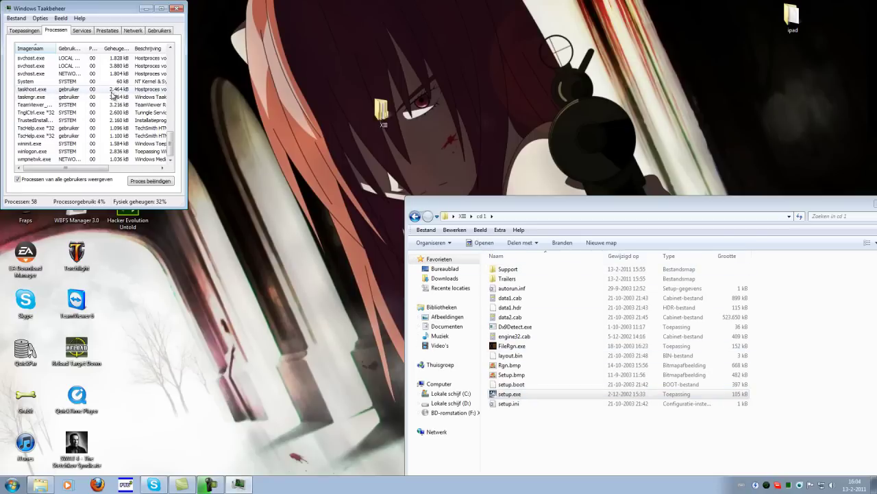
{"action": "scroll", "coordinate": [115, 91], "scroll_direction": "up", "scroll_amount": 3}
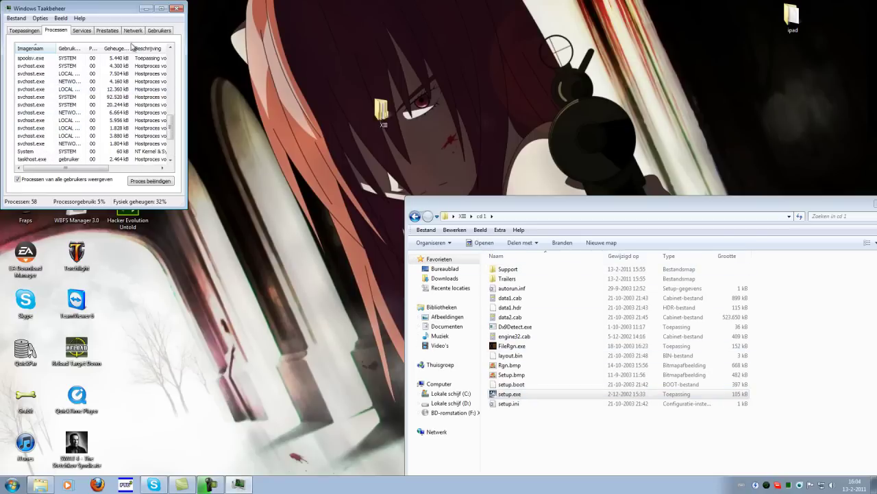
{"action": "scroll", "coordinate": [121, 94], "scroll_direction": "down", "scroll_amount": 3}
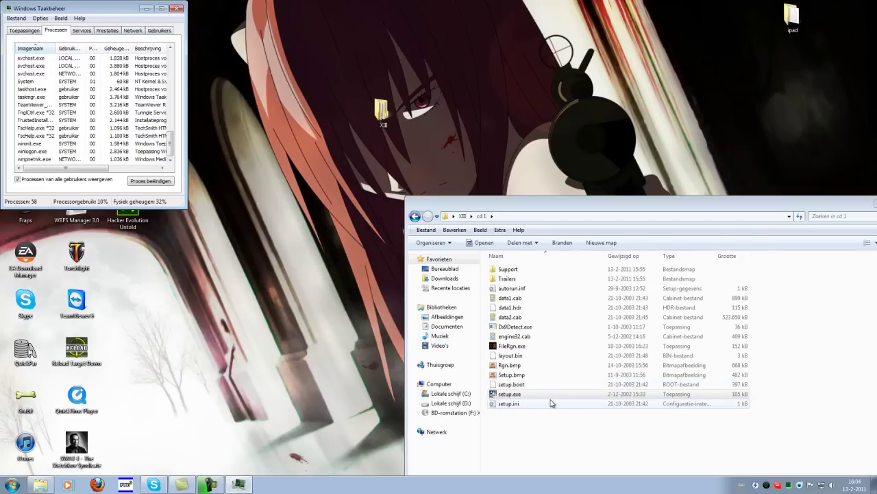
{"action": "left_click", "coordinate": [528, 396]}
{"action": "left_click_drag", "start_coordinate": [43, 13], "coordinate": [257, 245]}
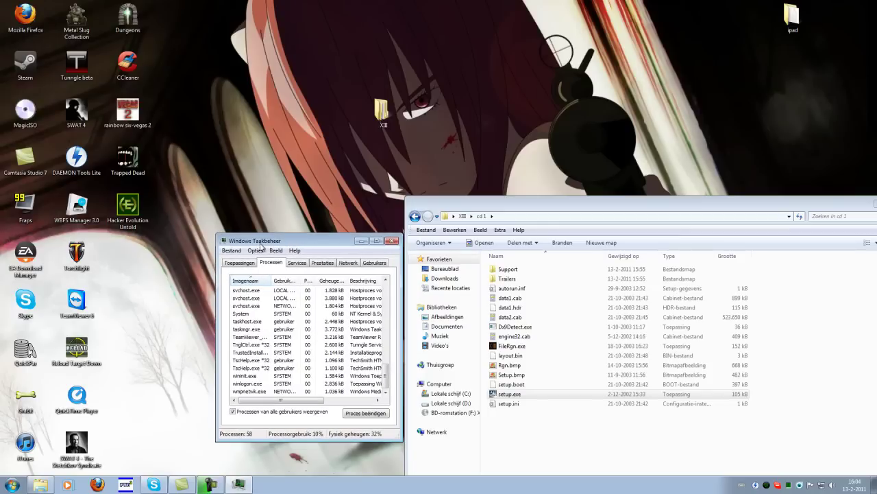
- Run setup.exe from the cd 1 folder and bring its processes into view in Task Manager
{"action": "left_click", "coordinate": [511, 394]}
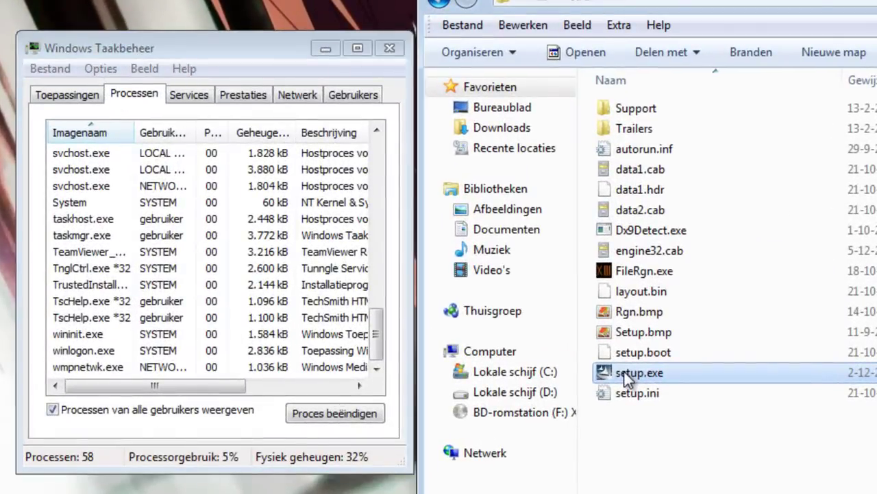
{"action": "double_click", "coordinate": [620, 376]}
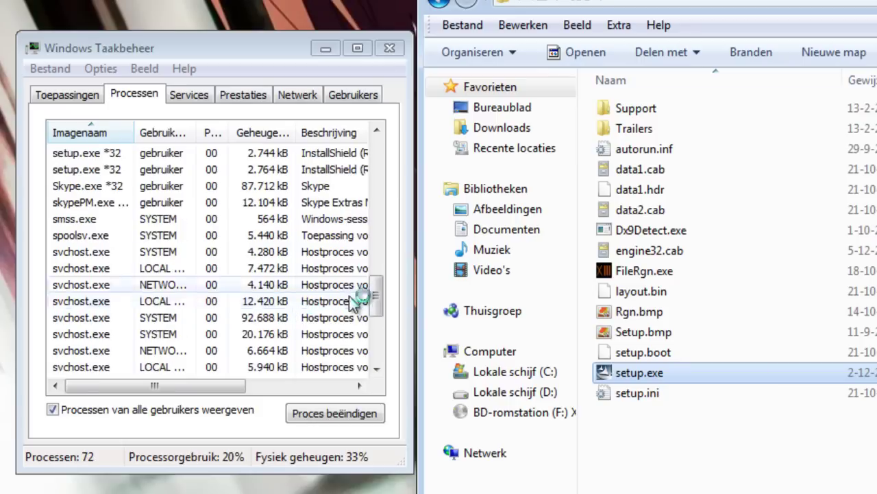
{"action": "mouse_move", "coordinate": [374, 292]}
{"action": "left_mouse_down"}
{"action": "mouse_move", "coordinate": [373, 356]}
{"action": "mouse_move", "coordinate": [376, 288]}
{"action": "left_mouse_up"}
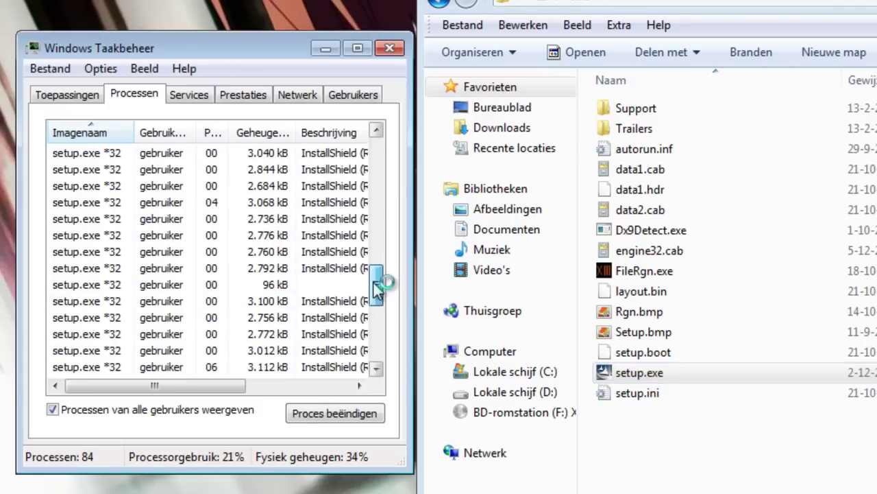
- Rename setup.exe to jd.exe in the cd 1 folder while its processes are running
{"action": "left_click", "coordinate": [634, 379]}
{"action": "right_click", "coordinate": [634, 376]}
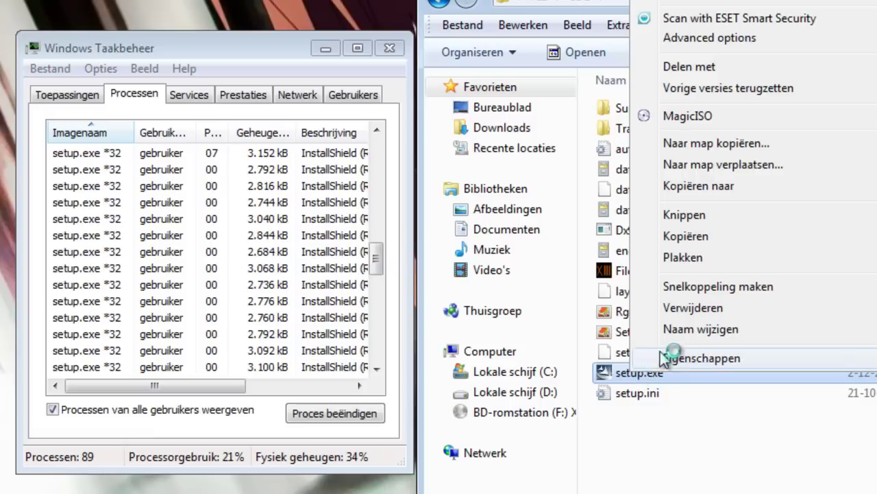
{"action": "left_click", "coordinate": [670, 335]}
{"action": "type", "text": "jd"}
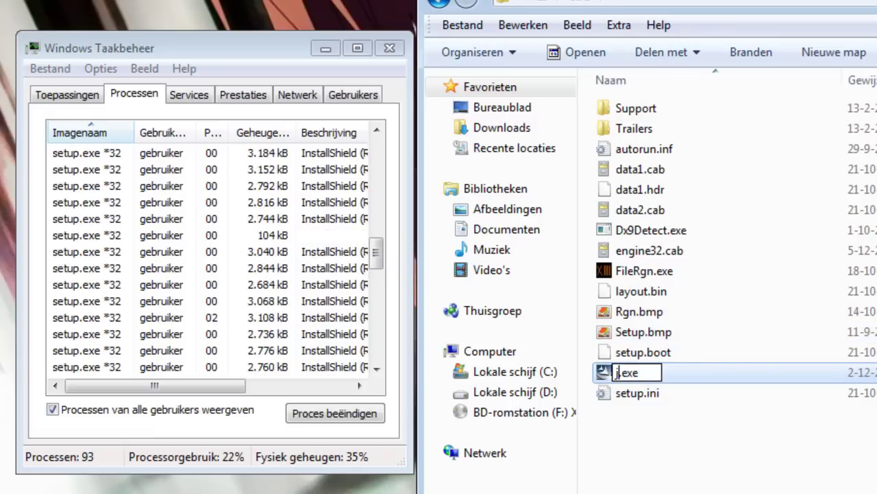
{"action": "key", "text": "Return"}
{"action": "key", "text": "Return"}
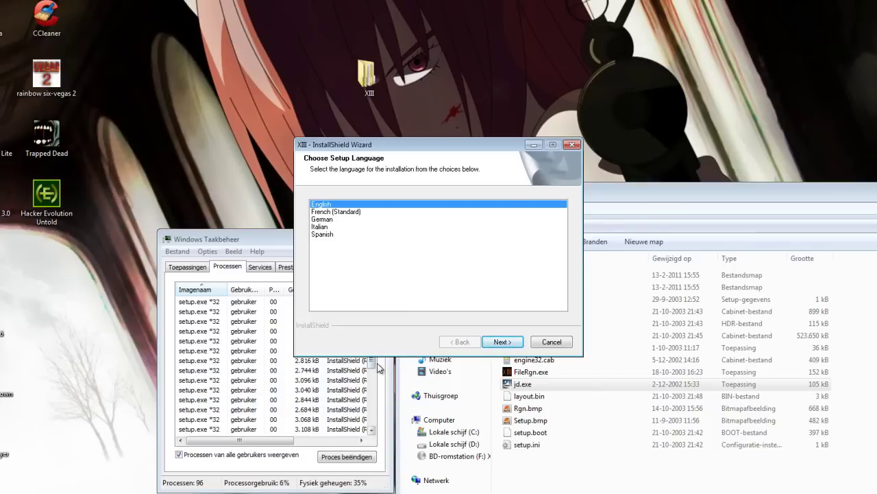
- Check the running setup.exe processes in Task Manager and minimize its window
{"action": "mouse_move", "coordinate": [369, 368]}
{"action": "left_mouse_down"}
{"action": "mouse_move", "coordinate": [381, 434]}
{"action": "mouse_move", "coordinate": [382, 346]}
{"action": "mouse_move", "coordinate": [380, 406]}
{"action": "mouse_move", "coordinate": [383, 390]}
{"action": "mouse_move", "coordinate": [400, 420]}
{"action": "mouse_move", "coordinate": [398, 392]}
{"action": "mouse_move", "coordinate": [382, 391]}
{"action": "mouse_move", "coordinate": [378, 355]}
{"action": "mouse_move", "coordinate": [364, 359]}
{"action": "left_mouse_up"}
{"action": "left_click", "coordinate": [432, 278]}
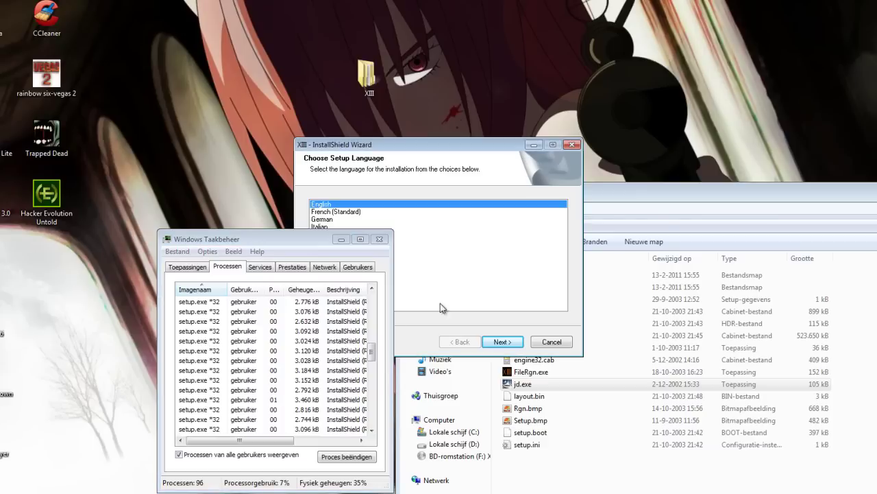
{"action": "left_click", "coordinate": [341, 240]}
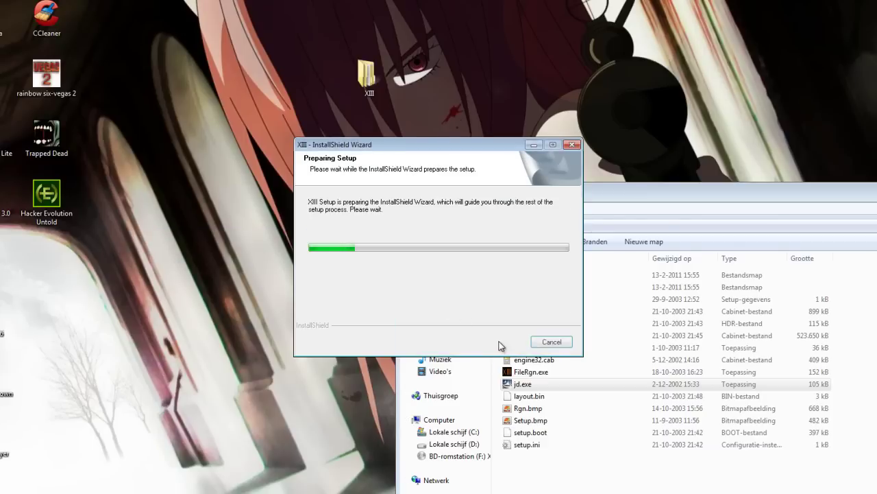
- Accept the license terms and start installing XIII in English to C:\Program Files (x86)\Ubisoft\XIII
{"action": "left_click", "coordinate": [491, 345]}
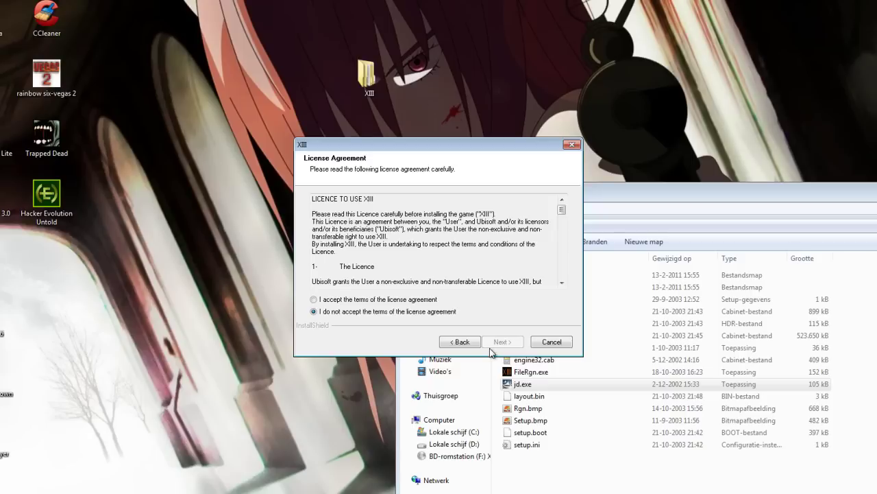
{"action": "left_click", "coordinate": [358, 302]}
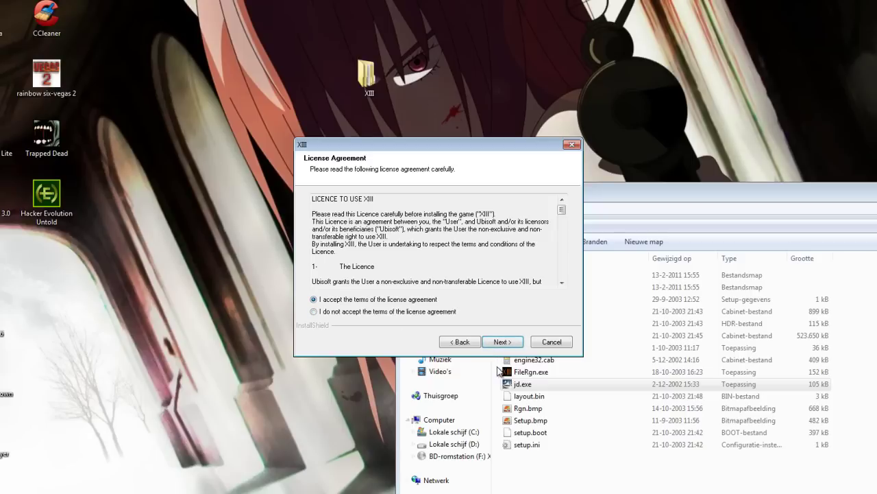
{"action": "left_click", "coordinate": [499, 345]}
{"action": "left_click", "coordinate": [499, 344]}
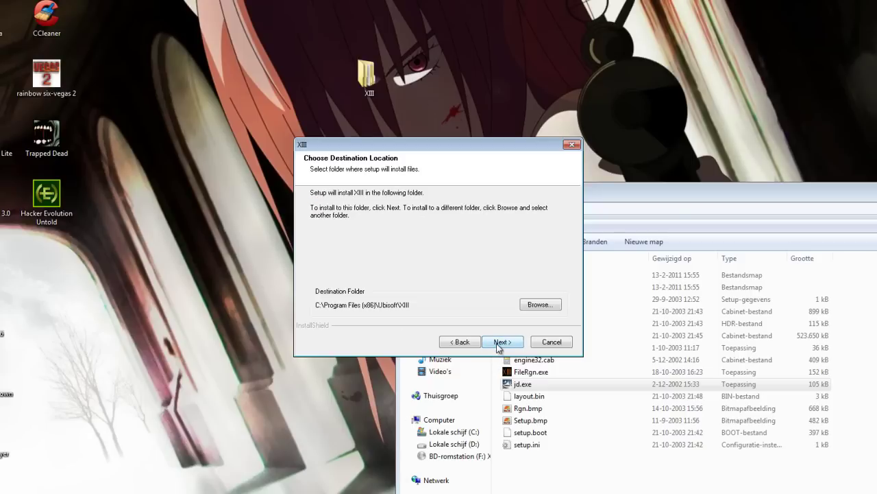
{"action": "left_click", "coordinate": [500, 342]}
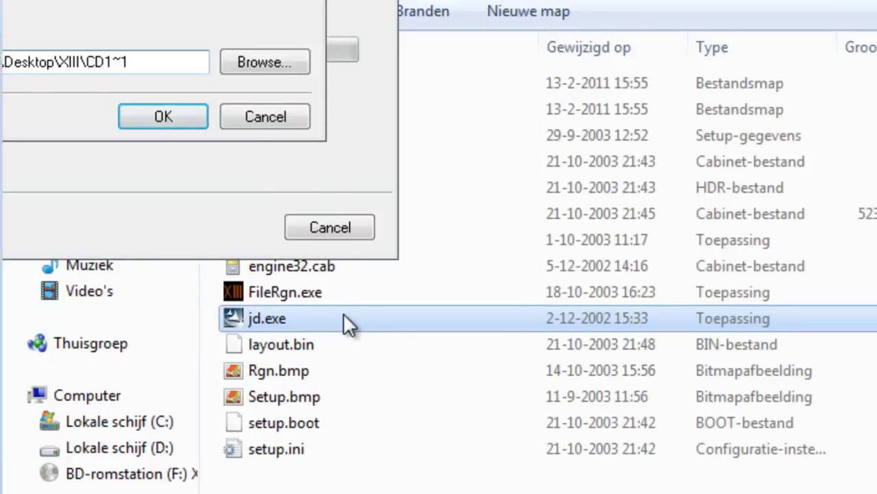
- Rename jd.exe in the cd 1 folder back to setup.exe
{"action": "right_click", "coordinate": [525, 420]}
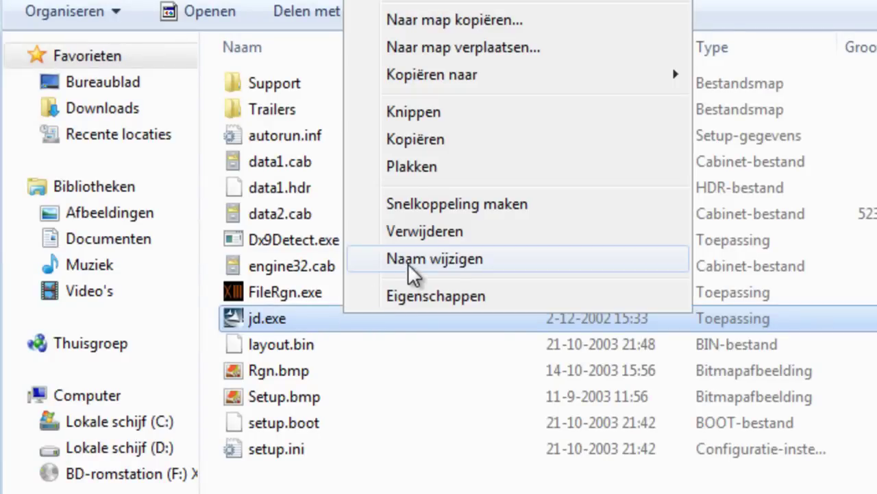
{"action": "left_click", "coordinate": [585, 374]}
{"action": "type", "text": "setu"}
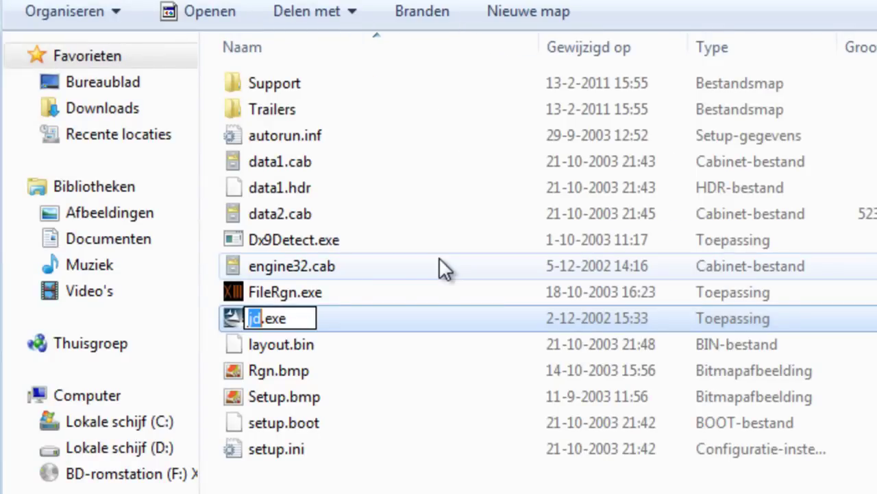
{"action": "type", "text": "p"}
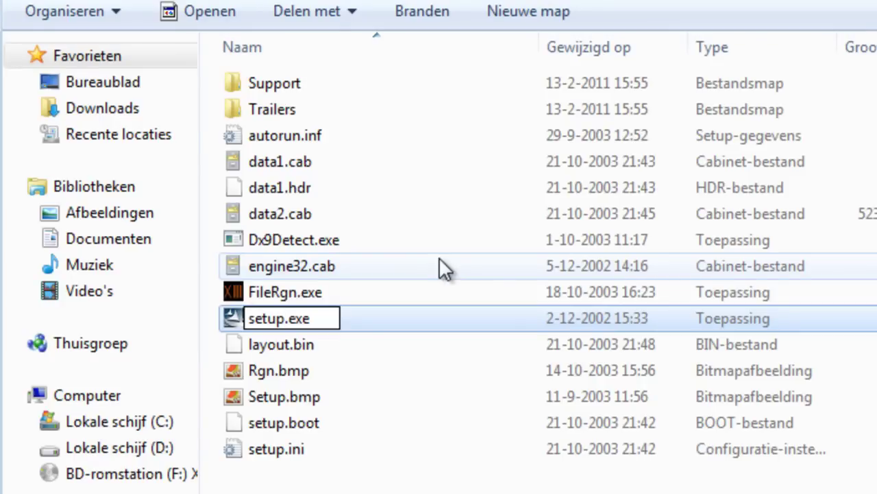
{"action": "key", "text": "Return"}
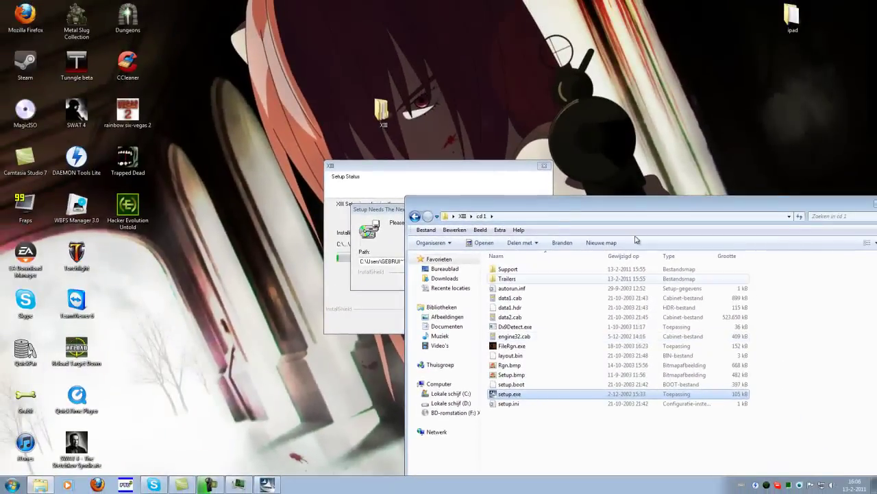
- Examine the setup.exe entries in the Task Manager process list while the installer waits for disk 1
{"action": "left_click", "coordinate": [233, 486]}
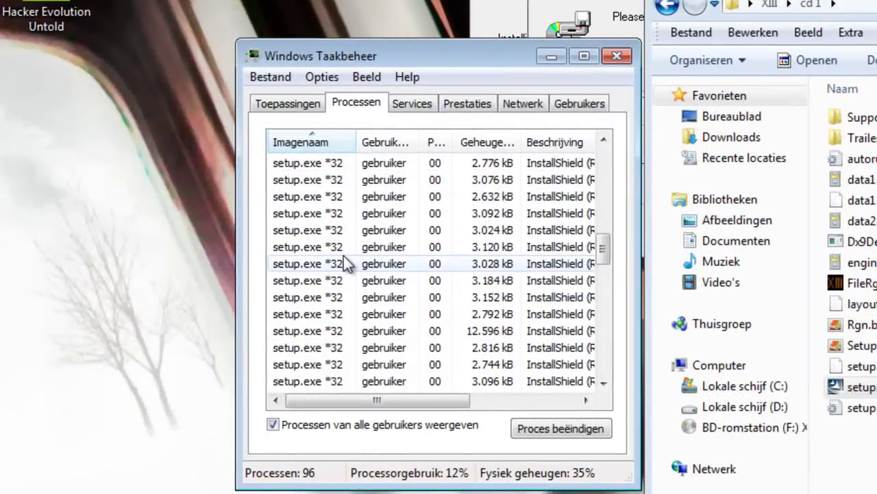
{"action": "scroll", "coordinate": [349, 248], "scroll_direction": "down", "scroll_amount": 8}
{"action": "scroll", "coordinate": [357, 249], "scroll_direction": "down", "scroll_amount": 4}
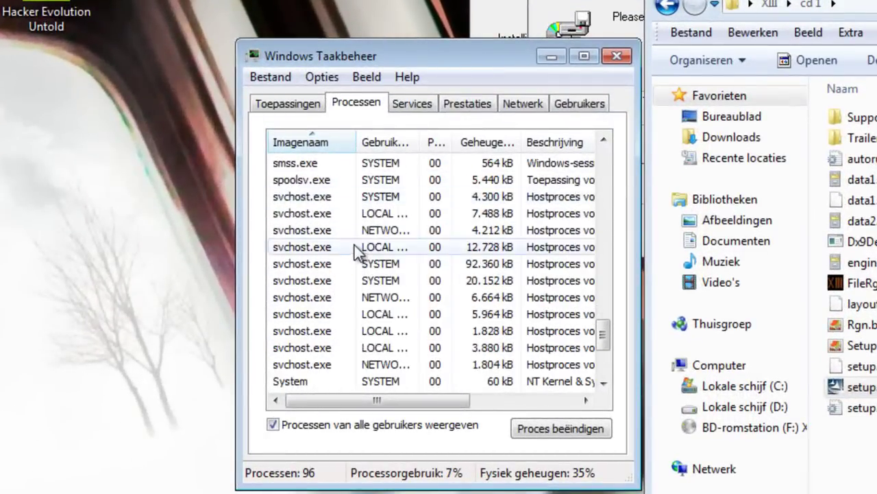
{"action": "scroll", "coordinate": [355, 249], "scroll_direction": "up", "scroll_amount": 4}
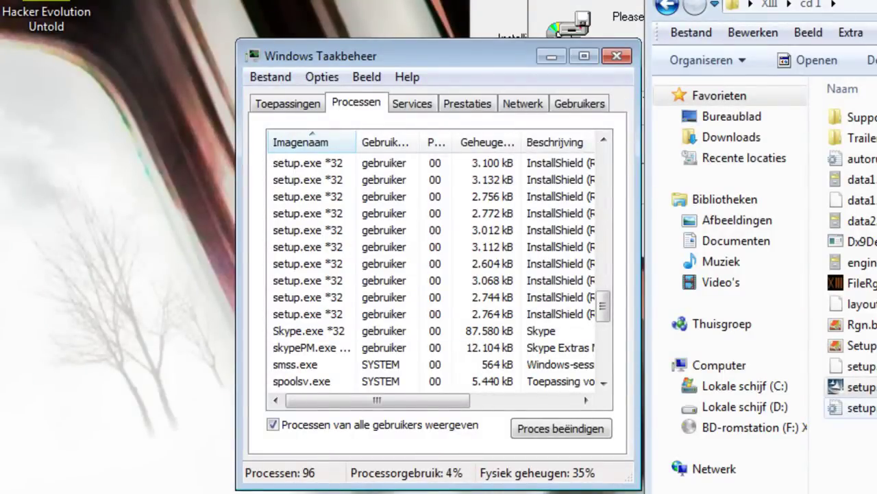
{"action": "scroll", "coordinate": [349, 230], "scroll_direction": "up", "scroll_amount": 5}
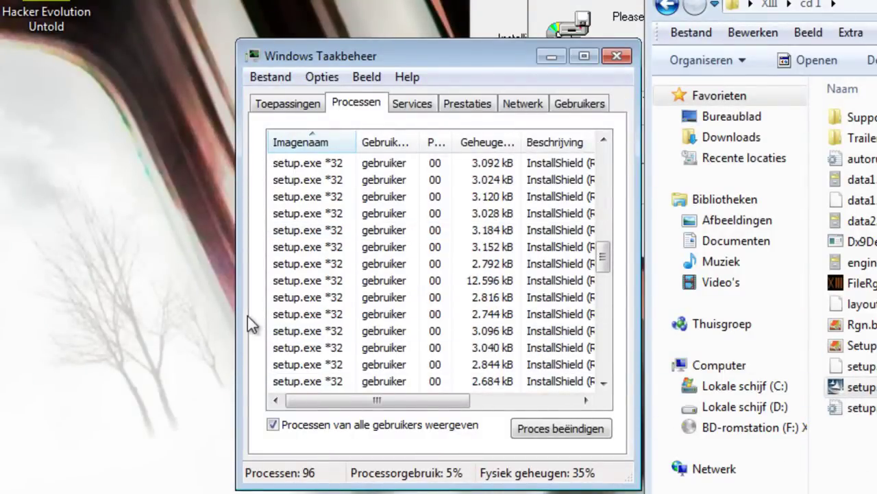
{"action": "scroll", "coordinate": [304, 166], "scroll_direction": "up", "scroll_amount": 8}
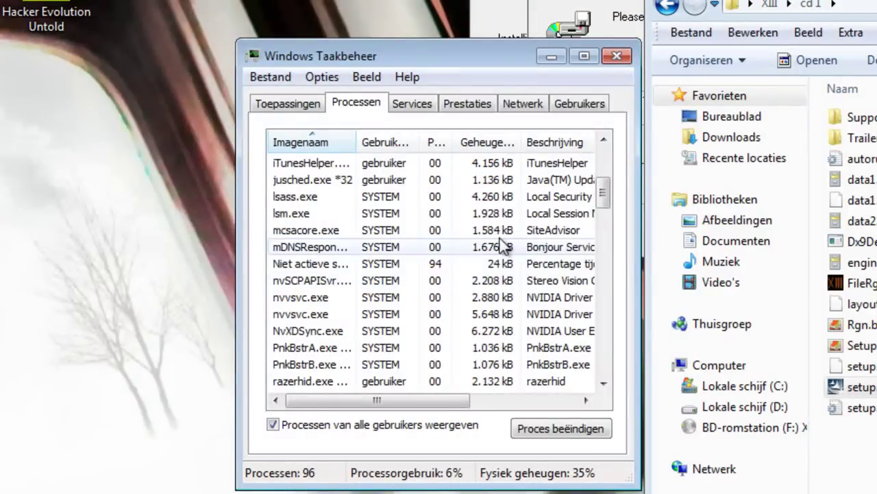
- Continue the XIII installation by accepting the proposed Desktop\XIII\CD1~1 path for disk 1
{"action": "left_click", "coordinate": [598, 15]}
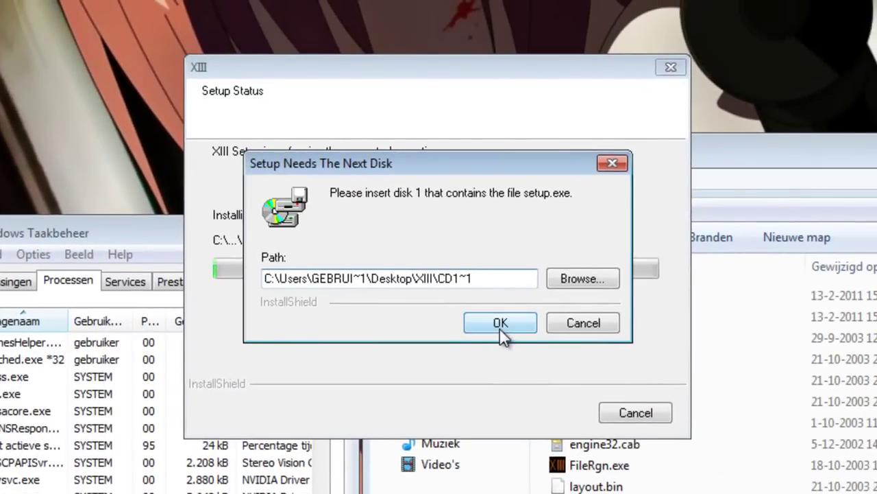
{"action": "left_click", "coordinate": [500, 324]}
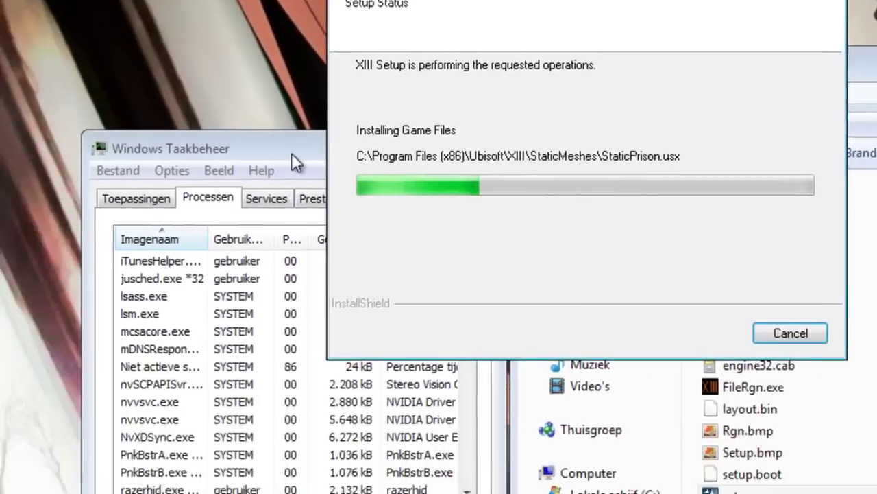
- Move Task Manager clear of the installer and review the setup.exe processes while the game files are copied
{"action": "left_click_drag", "start_coordinate": [291, 153], "coordinate": [161, 180]}
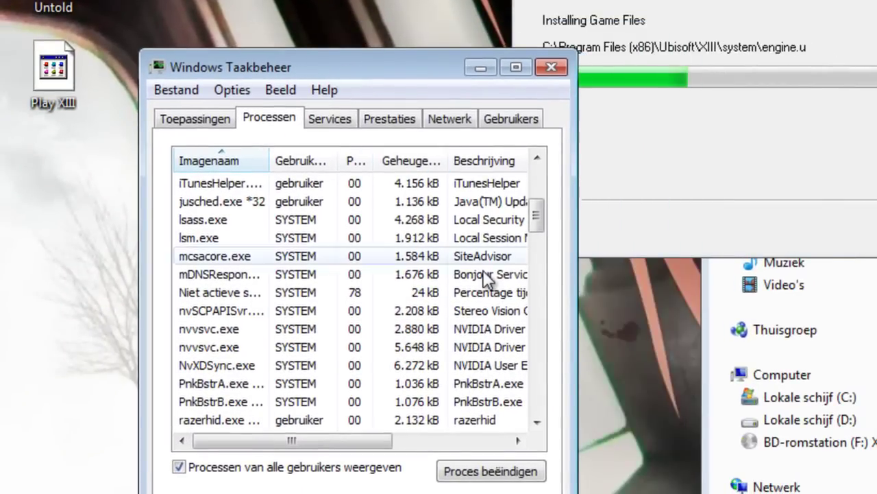
{"action": "scroll", "coordinate": [487, 277], "scroll_direction": "down", "scroll_amount": 10}
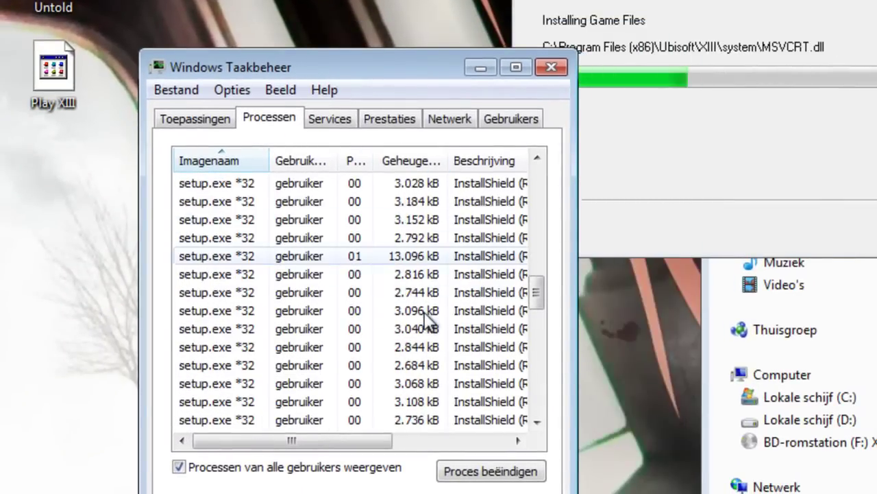
{"action": "scroll", "coordinate": [428, 319], "scroll_direction": "down", "scroll_amount": 5}
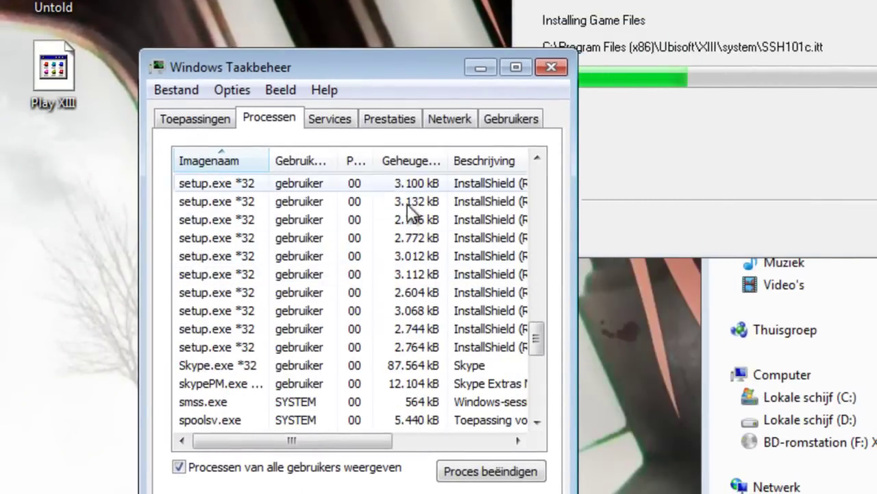
{"action": "scroll", "coordinate": [385, 235], "scroll_direction": "up", "scroll_amount": 2}
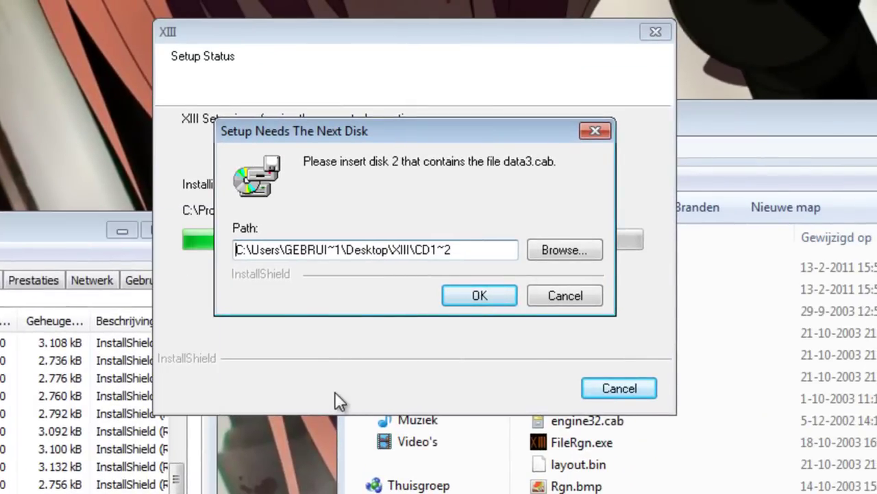
- Select the cd 2 folder in Desktop\XIII as the location of disk 2 and continue the installation
{"action": "left_click", "coordinate": [566, 250]}
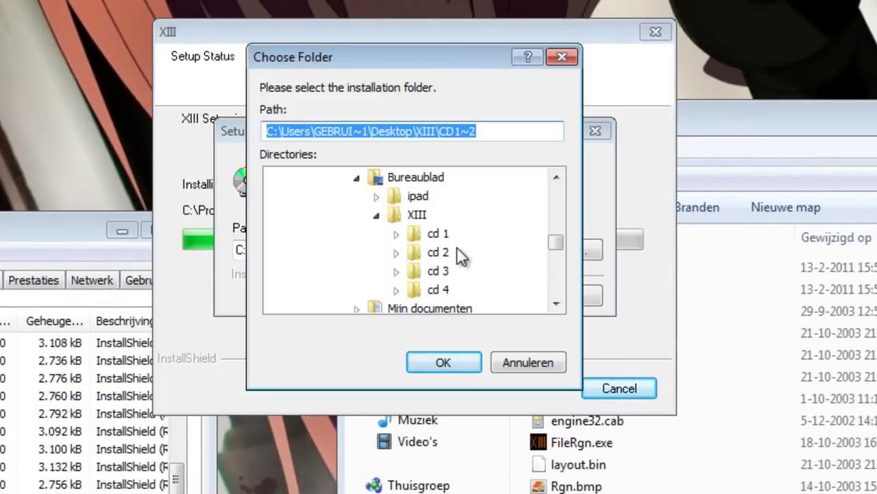
{"action": "left_click", "coordinate": [442, 252]}
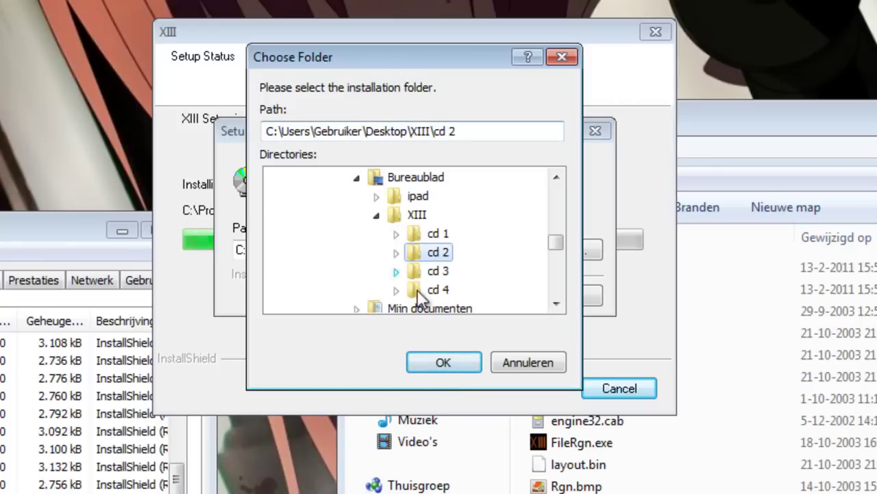
{"action": "left_click", "coordinate": [457, 365]}
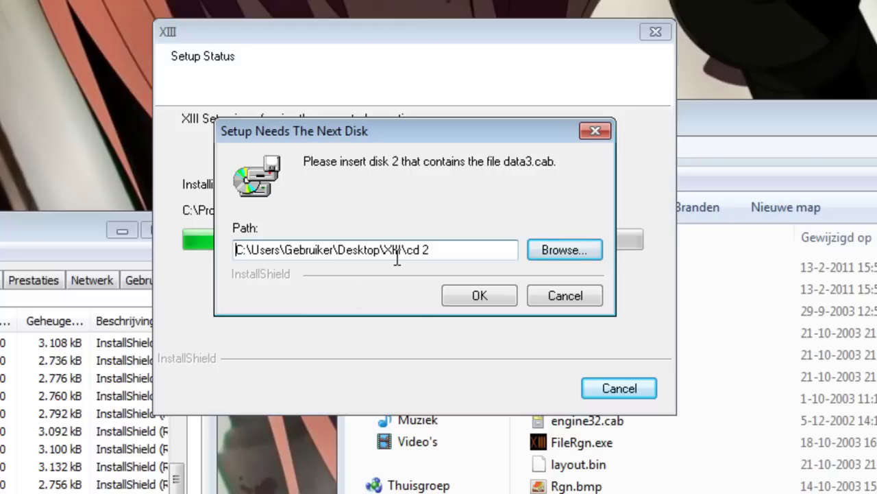
{"action": "left_click", "coordinate": [461, 297]}
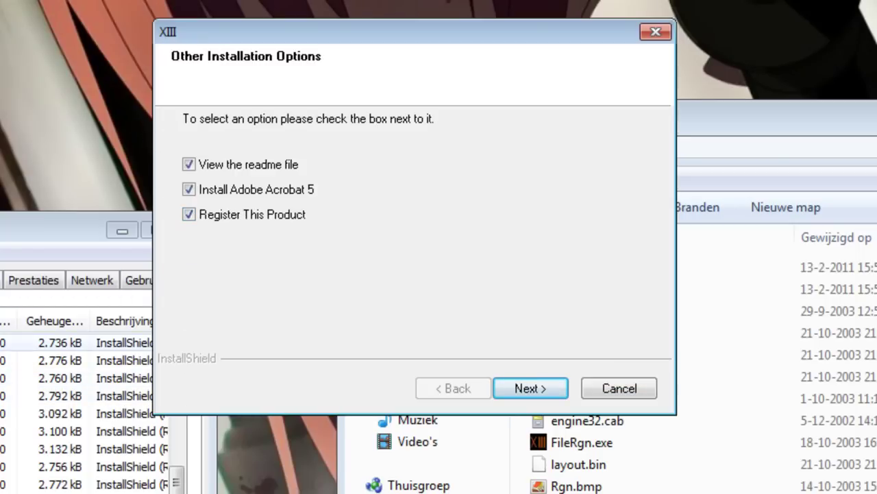
- Deselect viewing the readme file, installing Adobe Acrobat 5 and registering the product, and continue the setup
{"action": "left_click", "coordinate": [189, 214]}
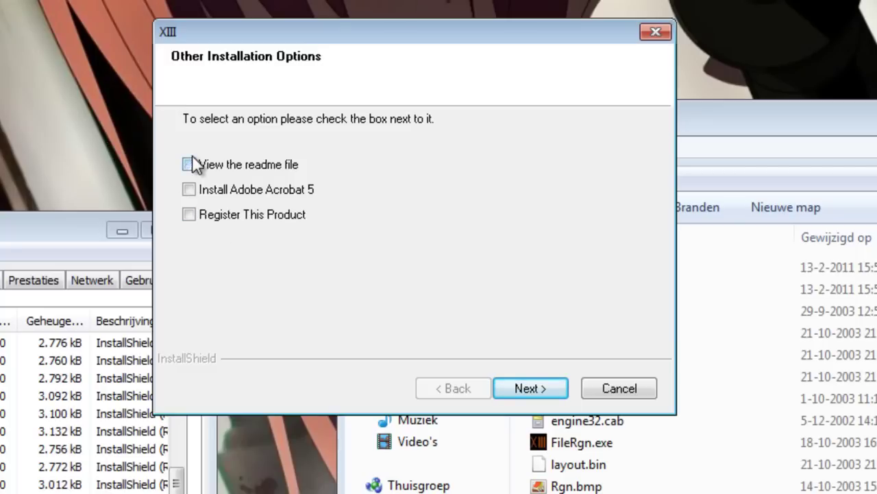
{"action": "left_click", "coordinate": [525, 385]}
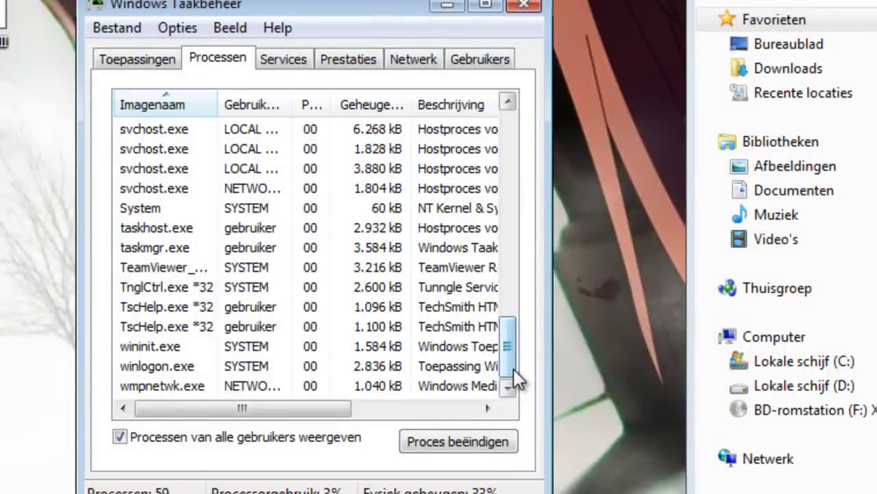
- Check the Task Manager process list for leftover setup.exe processes, and close Task Manager and the cd 1 folder window
{"action": "left_click_drag", "start_coordinate": [514, 369], "coordinate": [499, 337]}
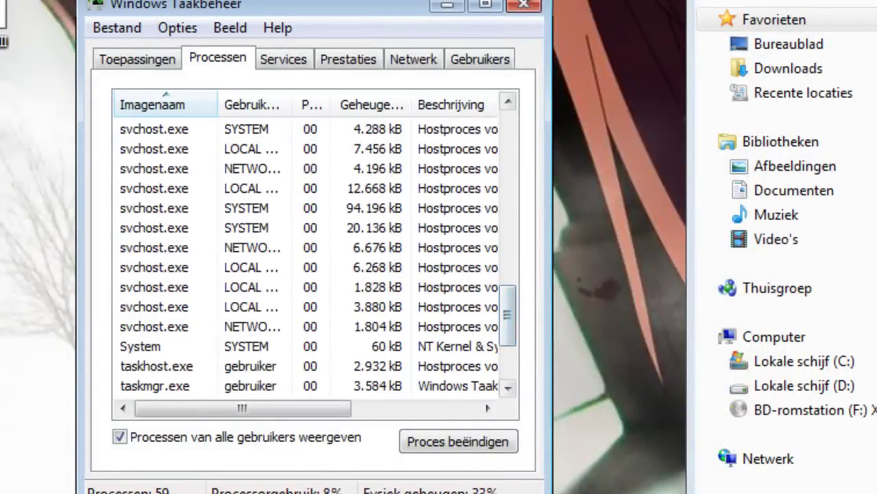
{"action": "left_click", "coordinate": [525, 8]}
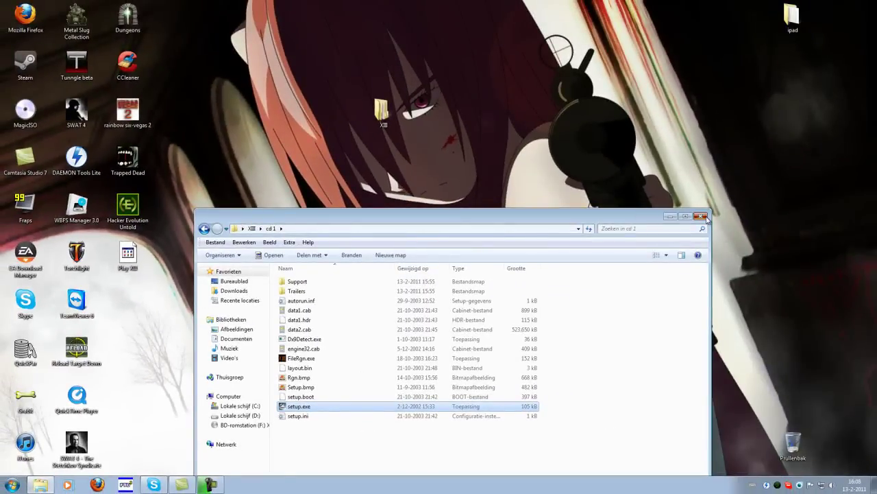
{"action": "left_click", "coordinate": [701, 216]}
- Launch XIII_Patch_1.4_by_Opaquit.exe from the Downloads folder
{"action": "left_click", "coordinate": [12, 485]}
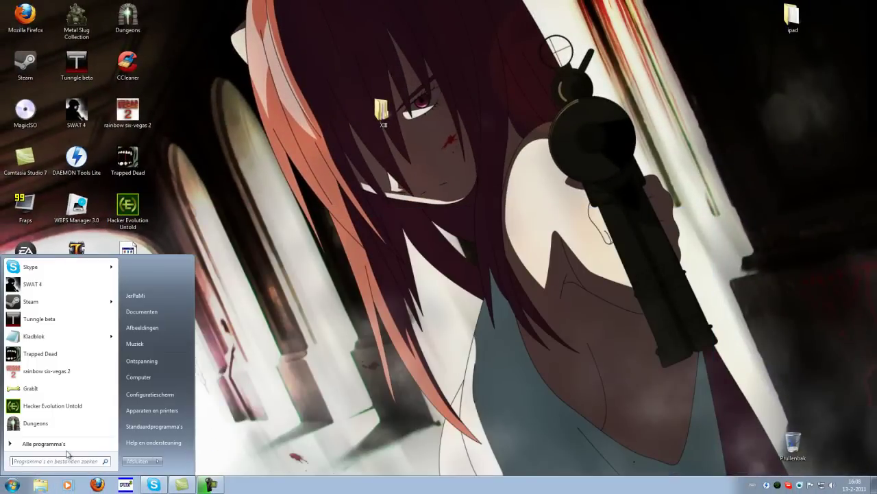
{"action": "left_click", "coordinate": [138, 377]}
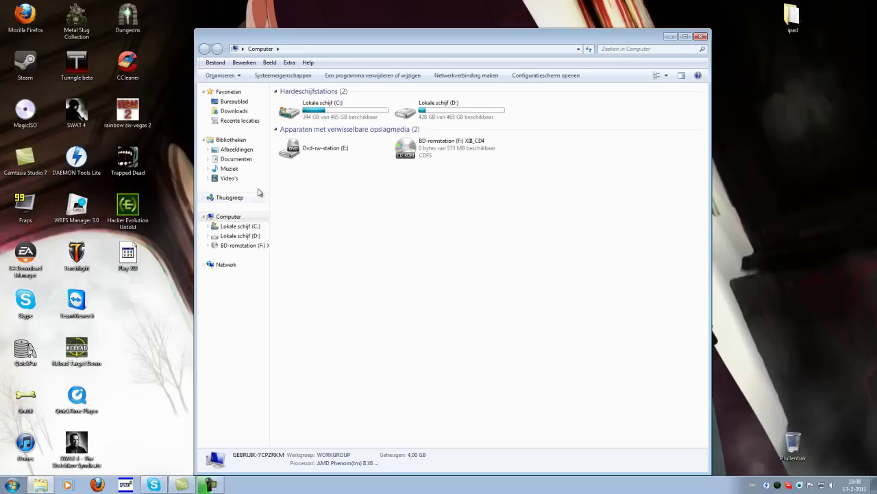
{"action": "left_click", "coordinate": [244, 114]}
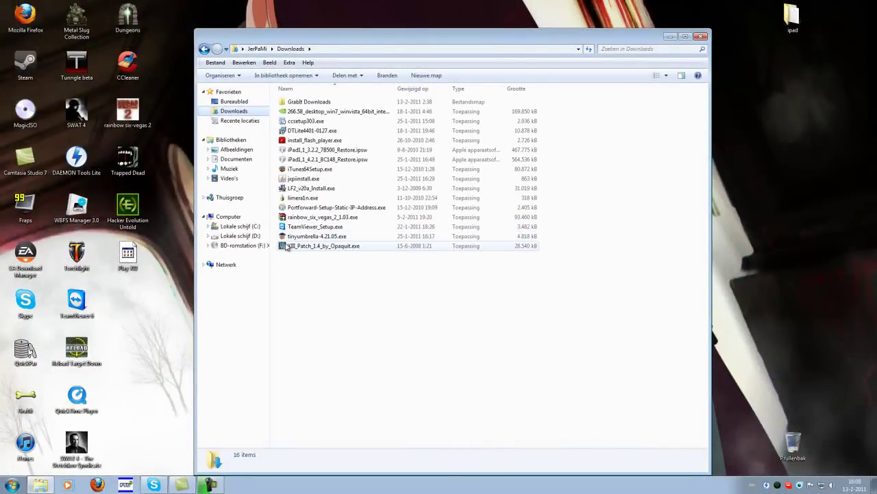
{"action": "double_click", "coordinate": [288, 246]}
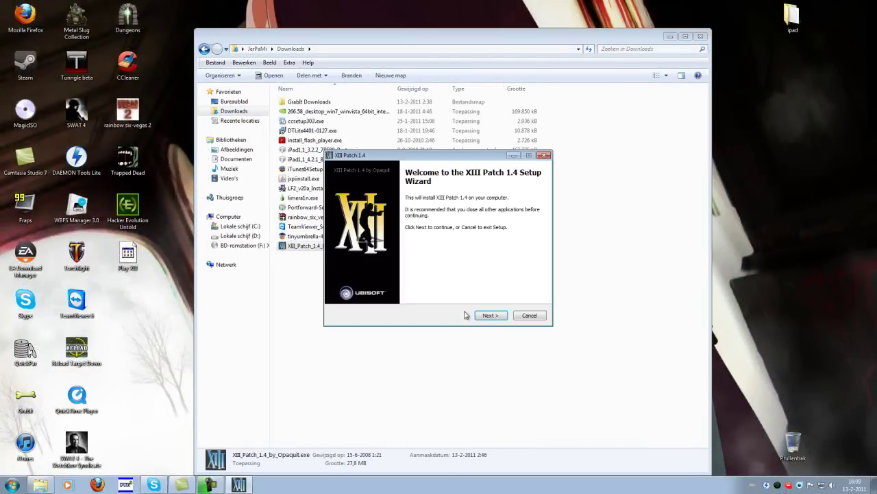
- Install XIII Patch 1.4 with the wizard's default settings and finish the setup
{"action": "left_click", "coordinate": [487, 315]}
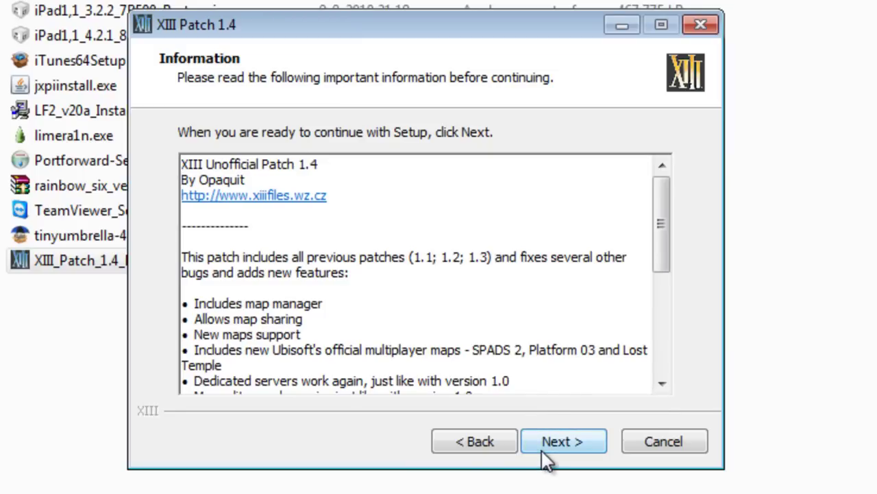
{"action": "left_click", "coordinate": [543, 452]}
{"action": "left_click", "coordinate": [542, 446]}
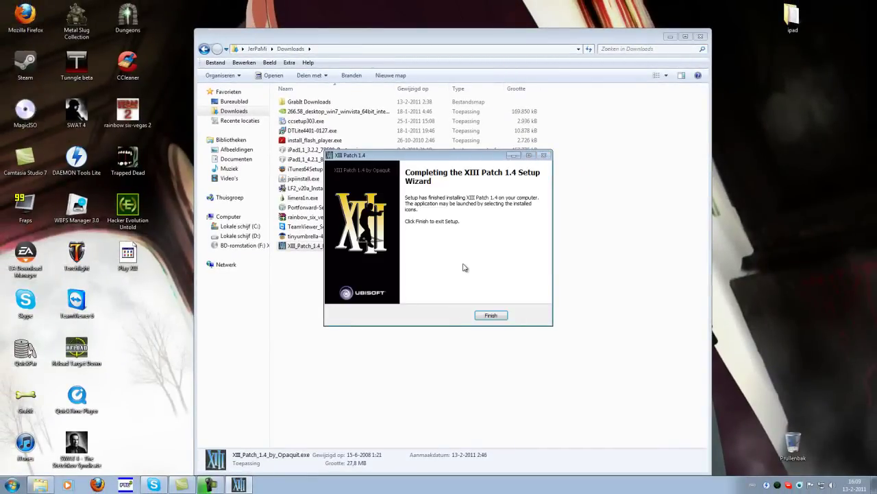
{"action": "left_click", "coordinate": [491, 315]}
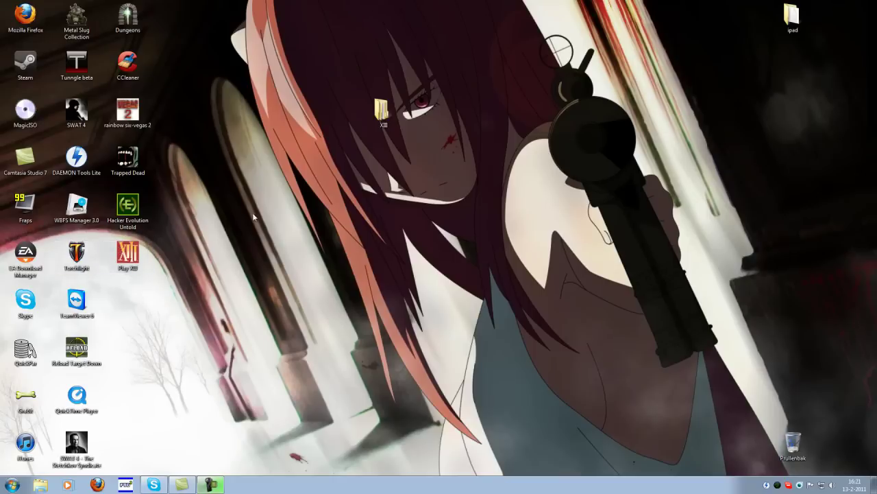
- Open the compatibility settings in the properties of the Play XIII desktop shortcut
{"action": "right_click", "coordinate": [118, 251]}
{"action": "left_click", "coordinate": [138, 245]}
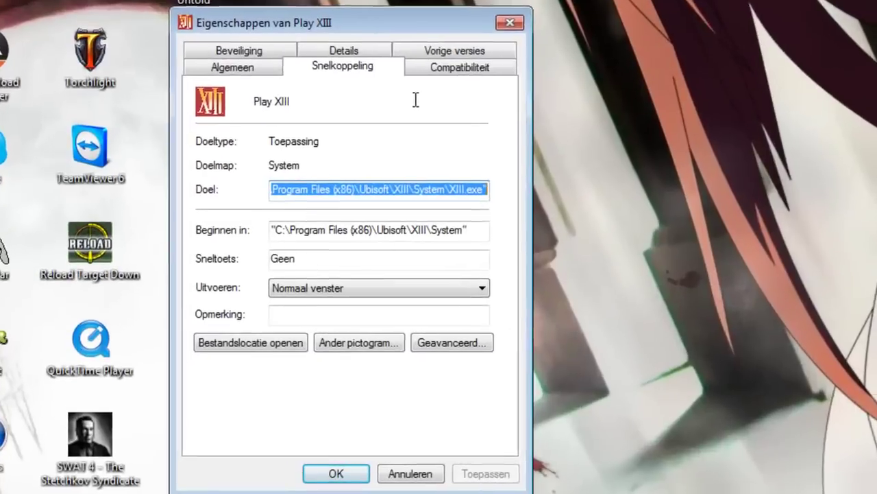
{"action": "left_click", "coordinate": [458, 69]}
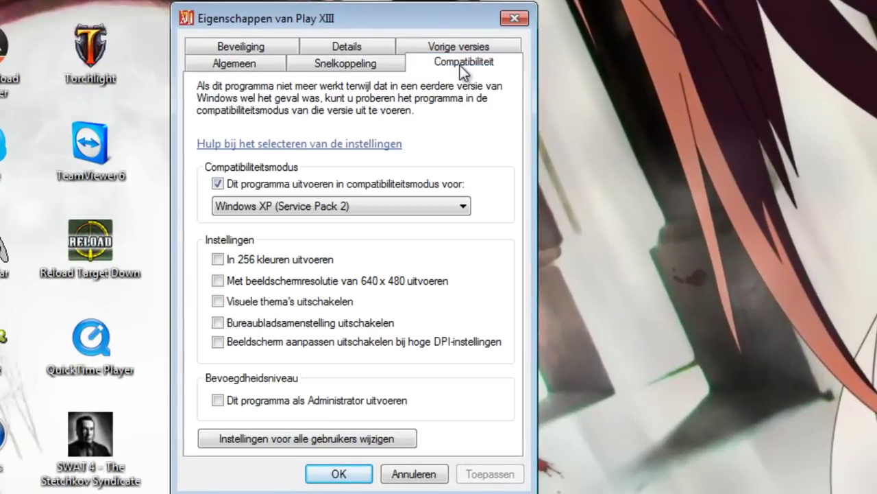